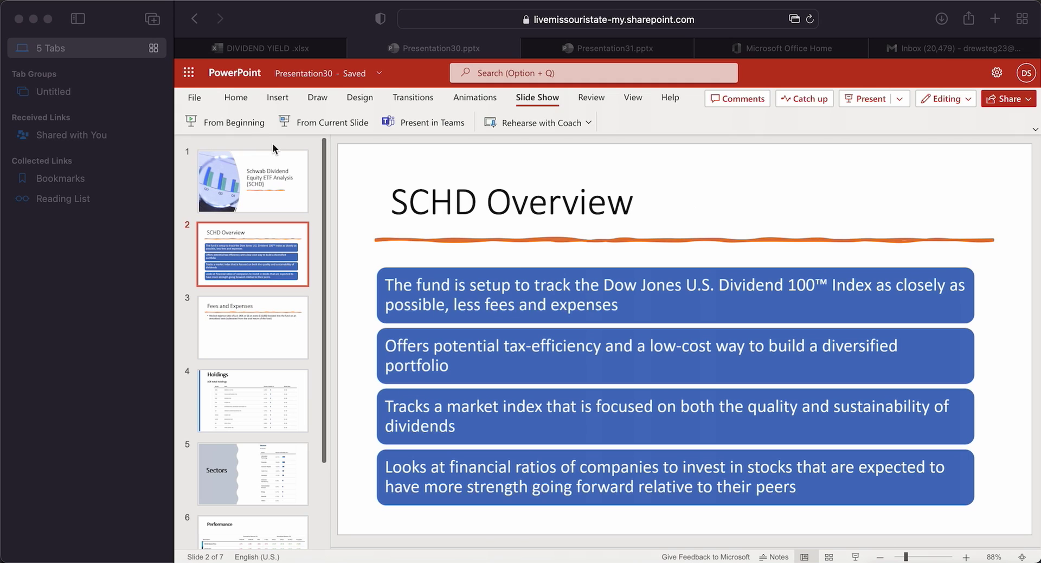
# Start the SCHD dividend slide show from the first slide.
pyautogui.click(243, 123)
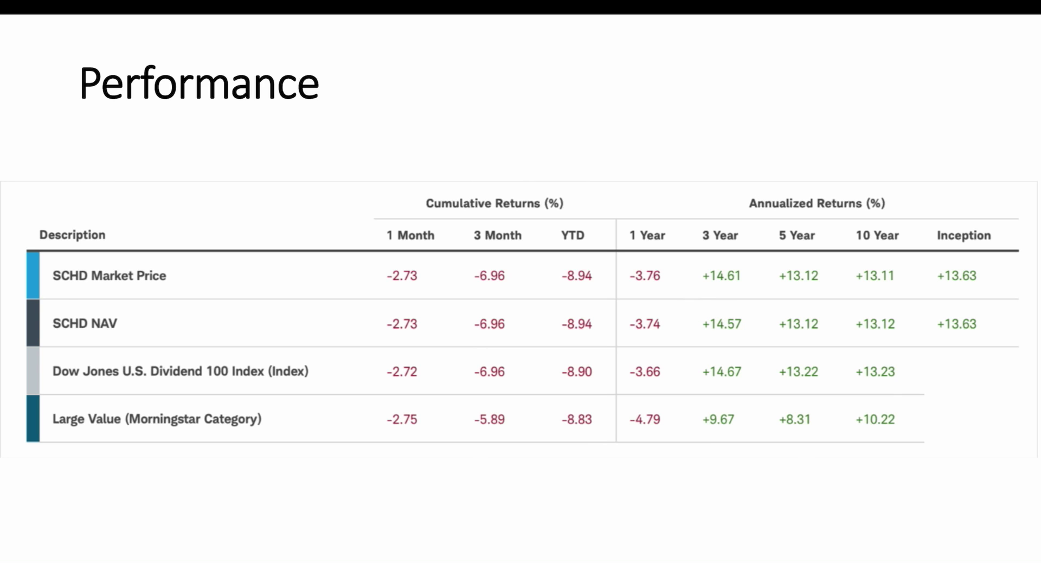
# Advance through the Dividends, Holdings and Sectors slides, ending on the Dividends history slide.
pyautogui.press('Right')
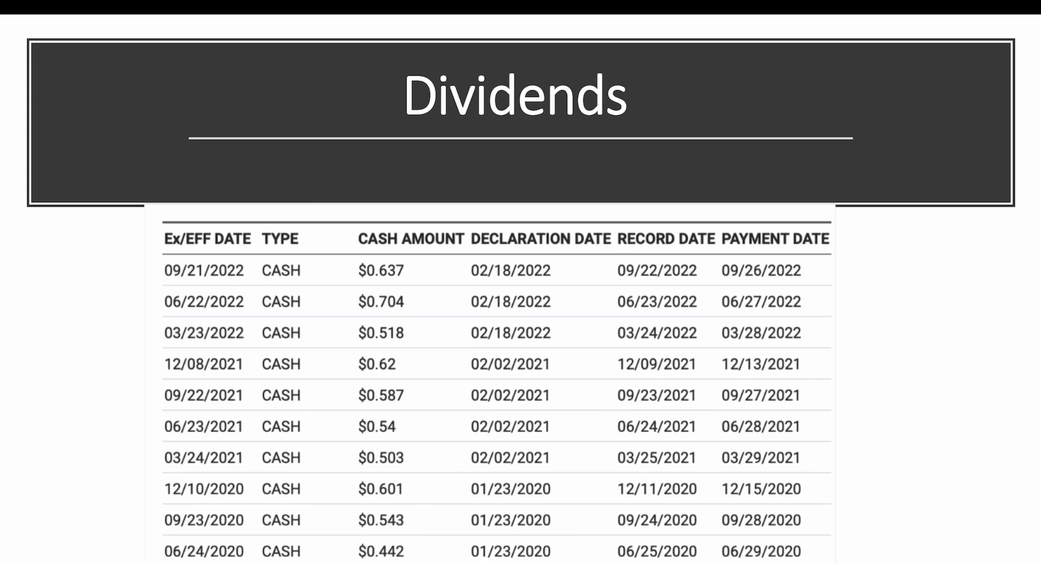
pyautogui.press('Right')
pyautogui.press('Right')
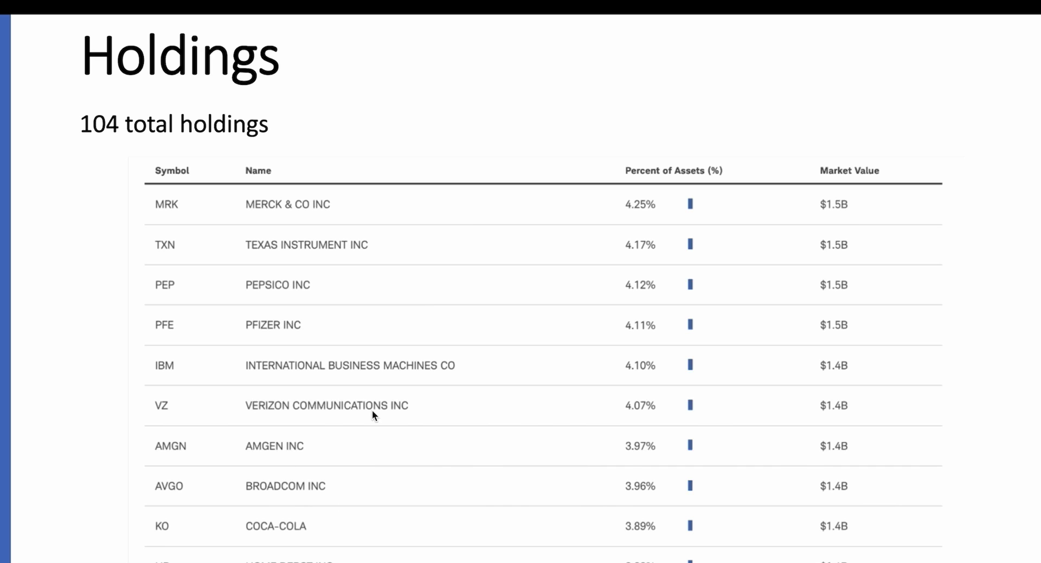
pyautogui.press('Right')
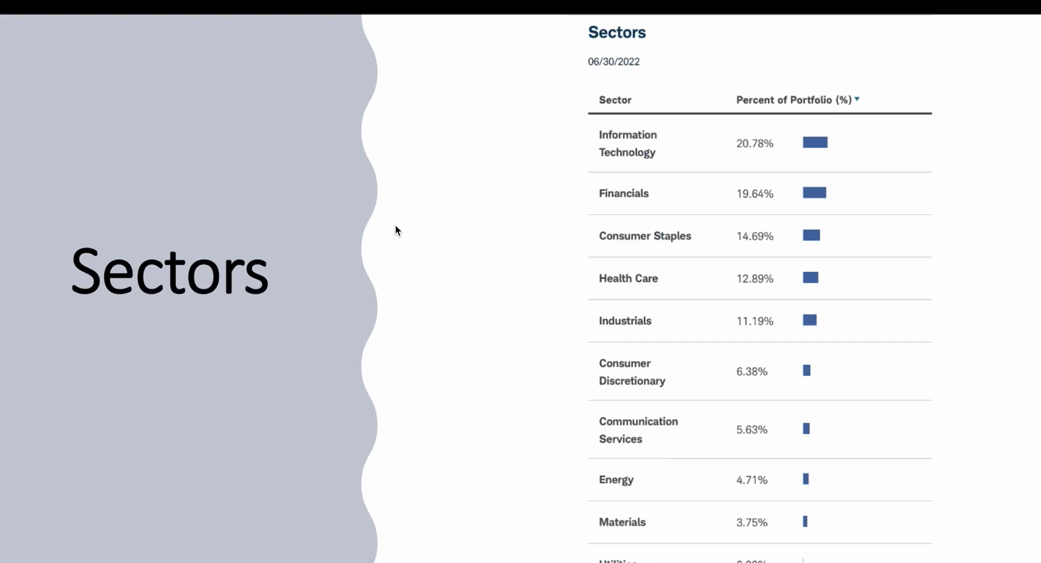
pyautogui.press('Right')
pyautogui.press('Right')
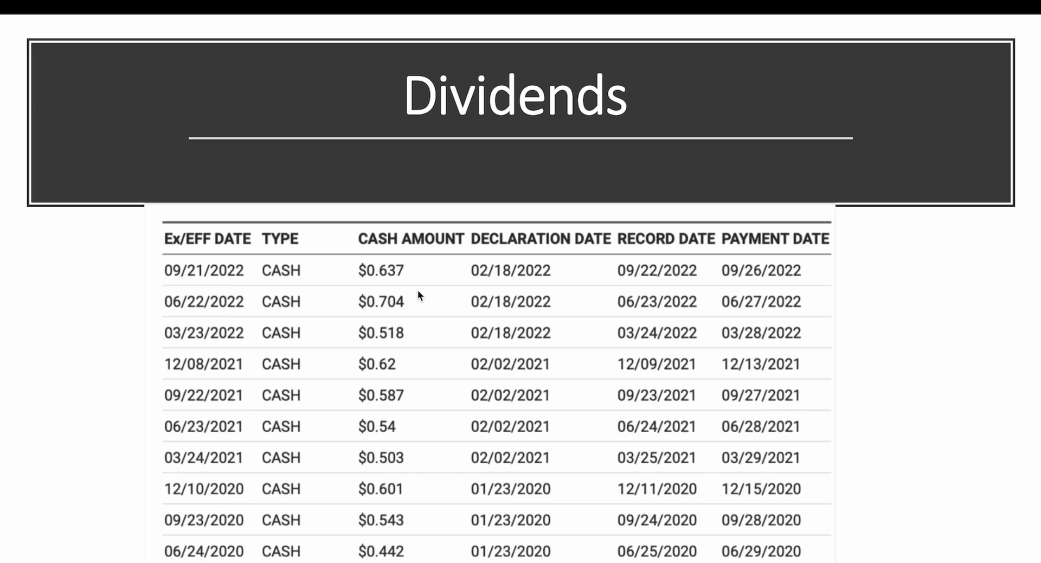
# Exit the slideshow and review the DIVIDEND YIELD workbook's 3.27% average yield in G15 and its income table.
pyautogui.click(395, 347)
pyautogui.click(396, 347)
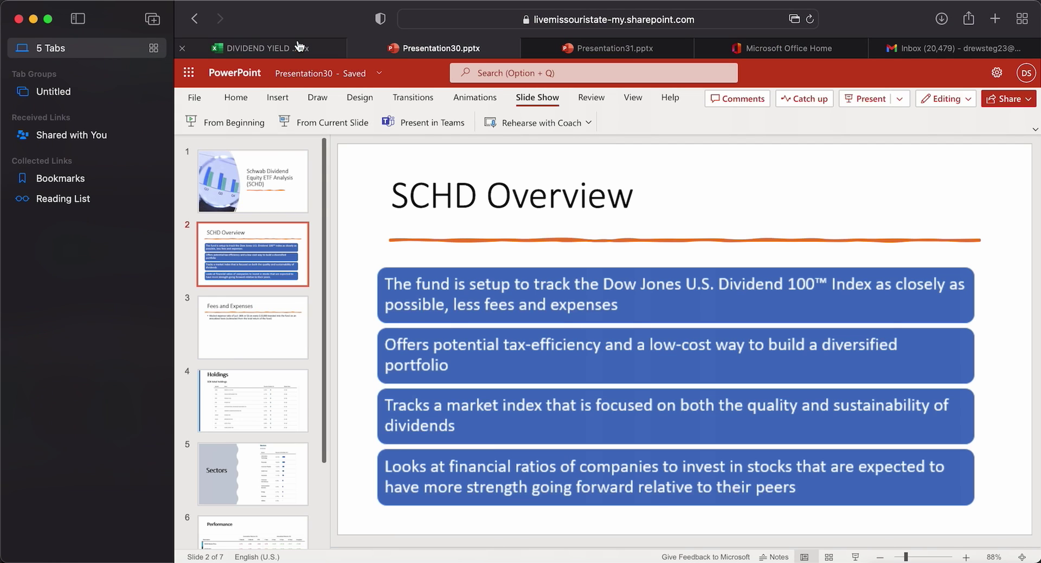
pyautogui.click(297, 47)
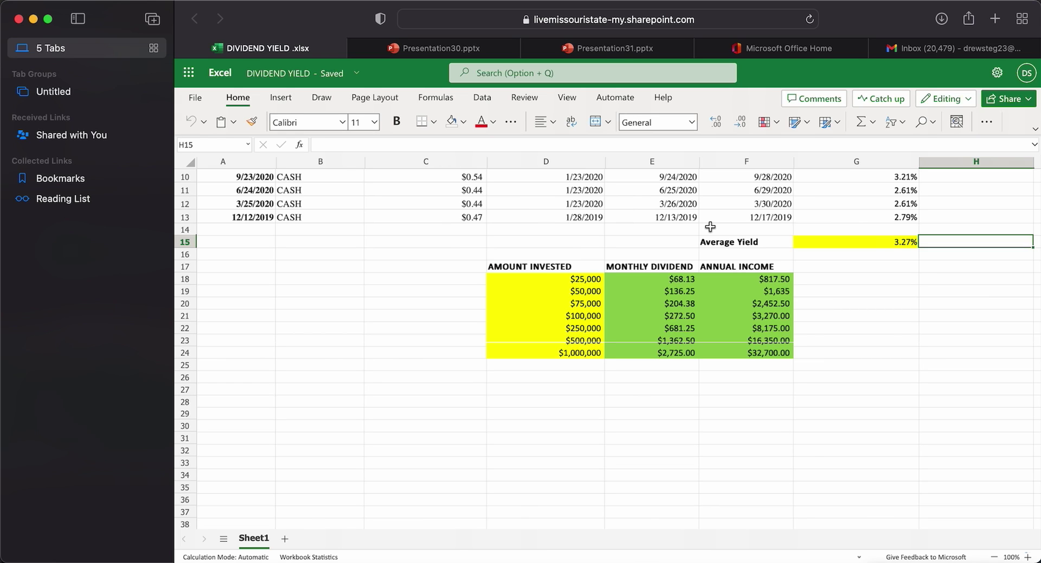
pyautogui.scroll(5, 623, 321)
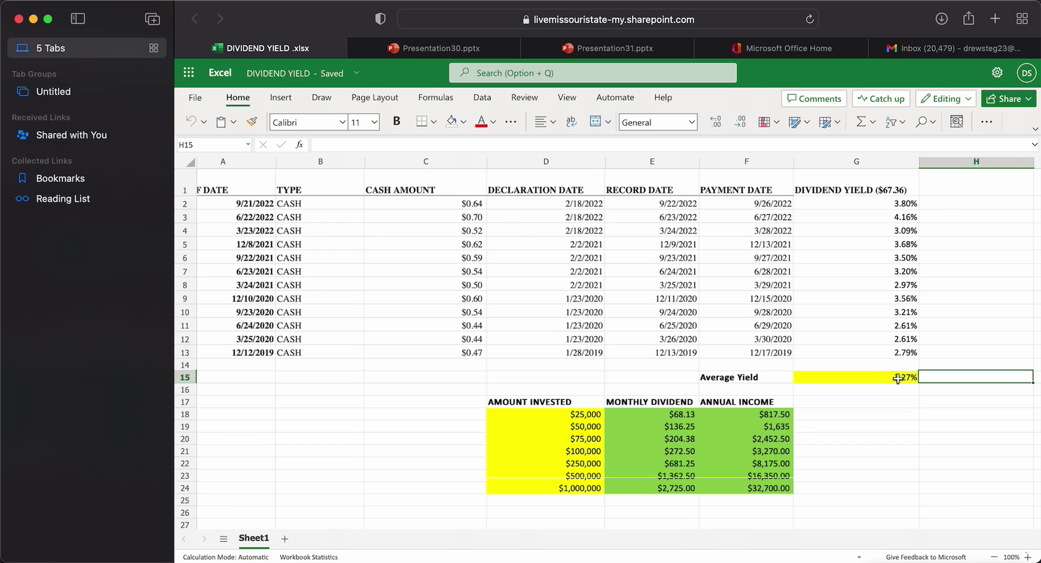
pyautogui.click(879, 379)
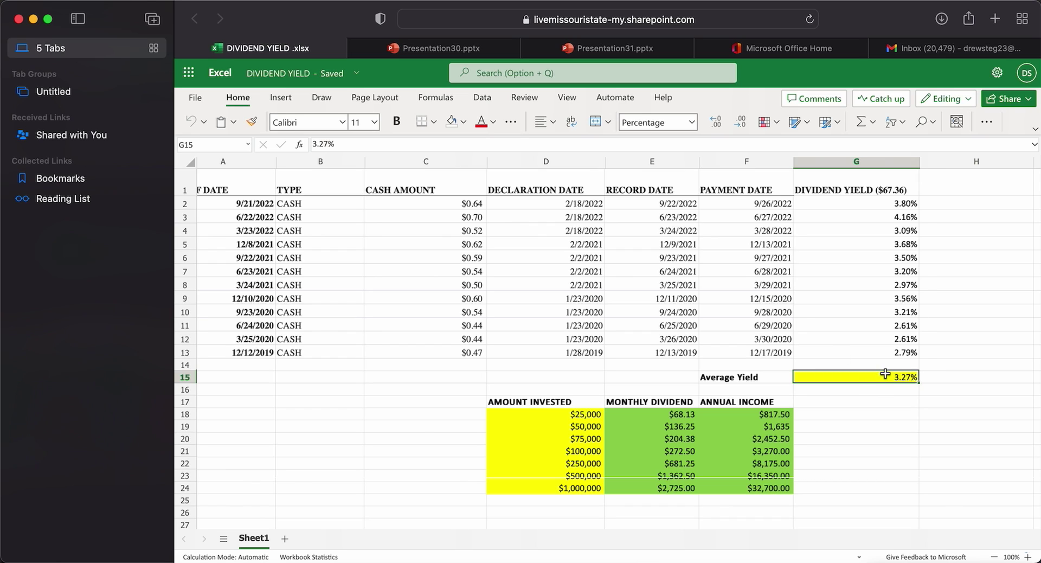
pyautogui.scroll(-3, 616, 359)
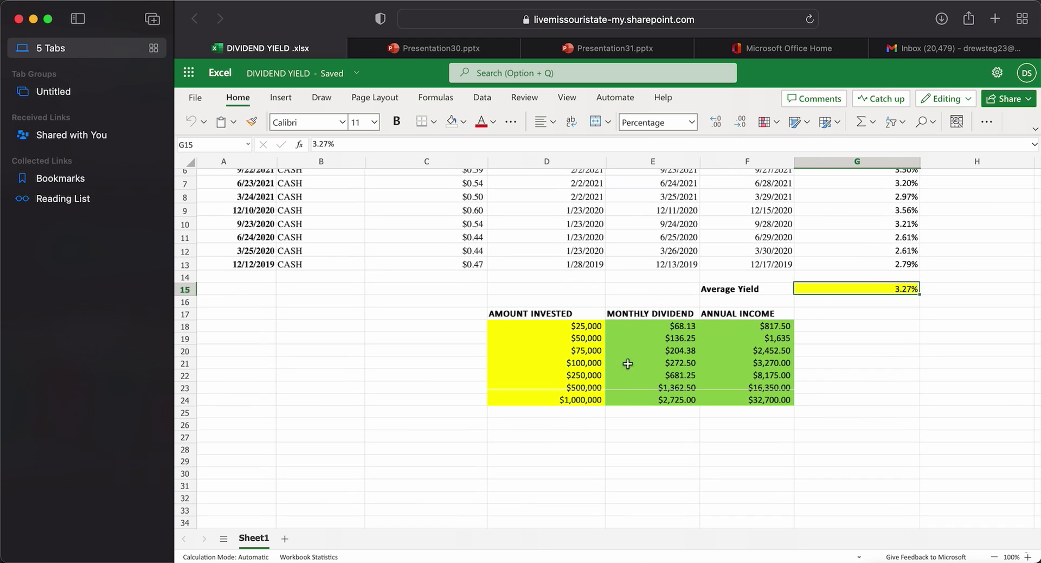
pyautogui.click(581, 326)
pyautogui.click(676, 324)
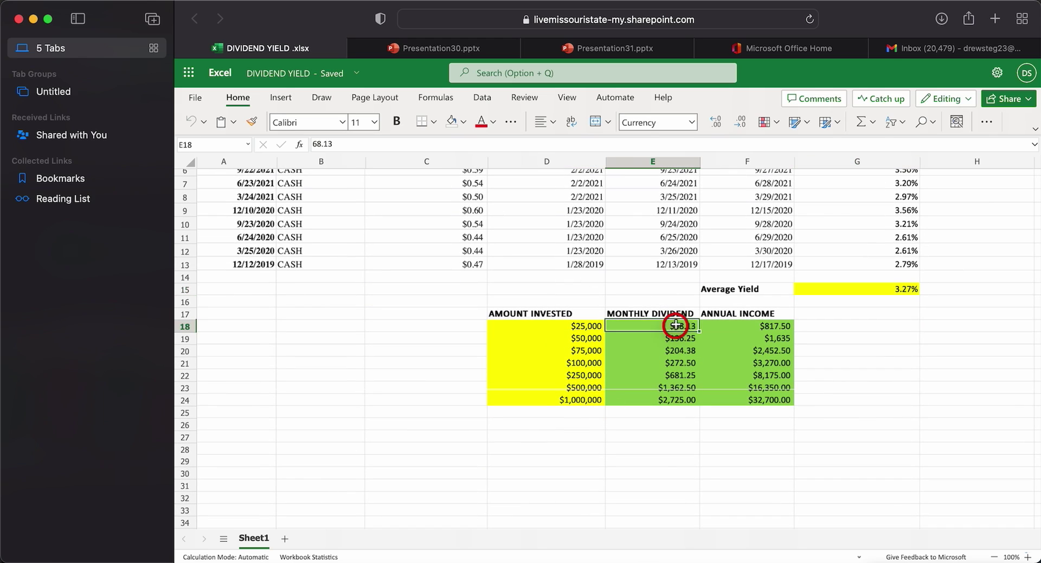
pyautogui.click(748, 324)
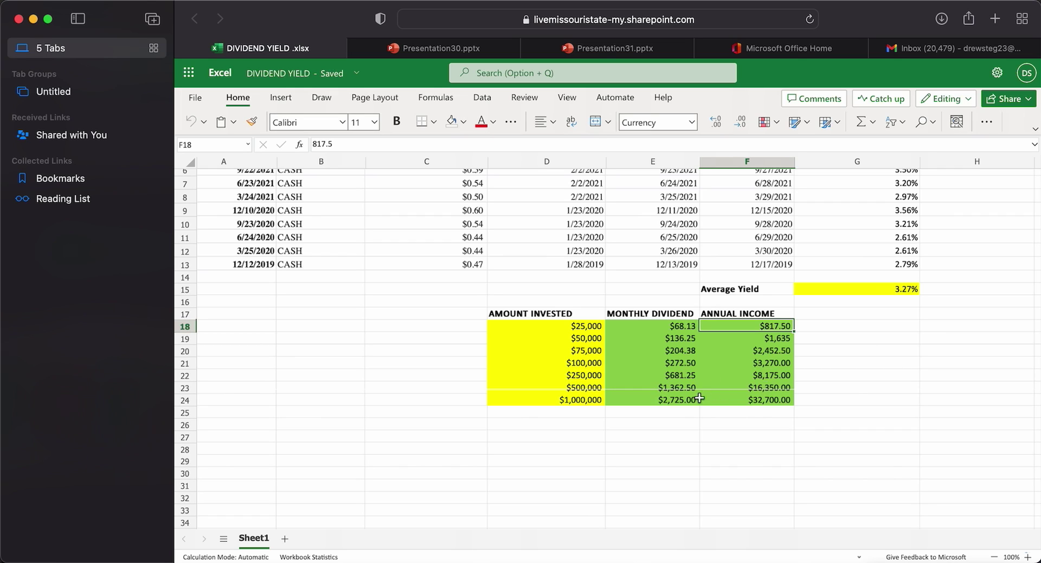
pyautogui.click(671, 386)
pyautogui.scroll(-3, 671, 386)
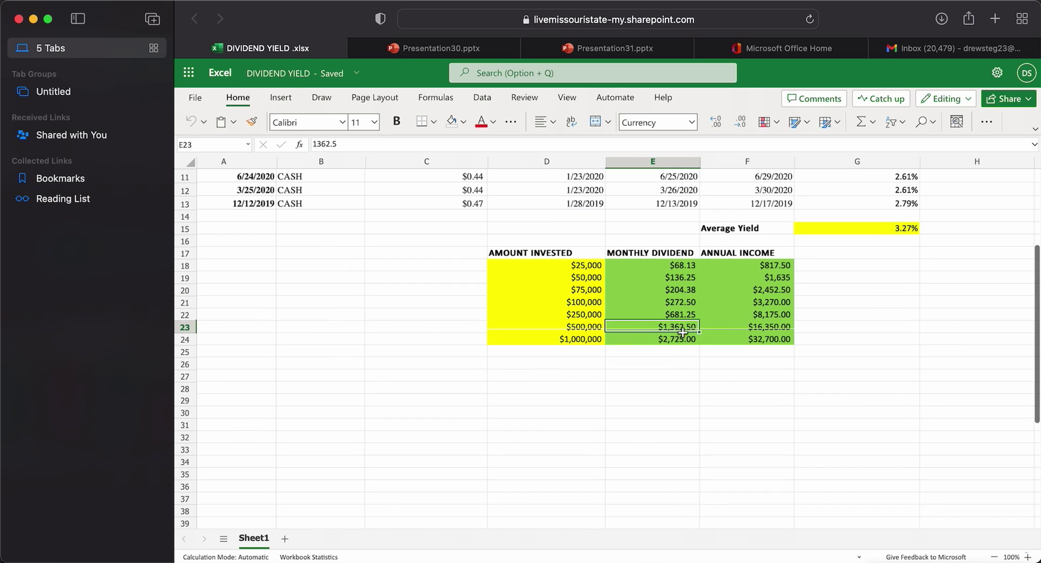
pyautogui.click(571, 329)
pyautogui.click(680, 325)
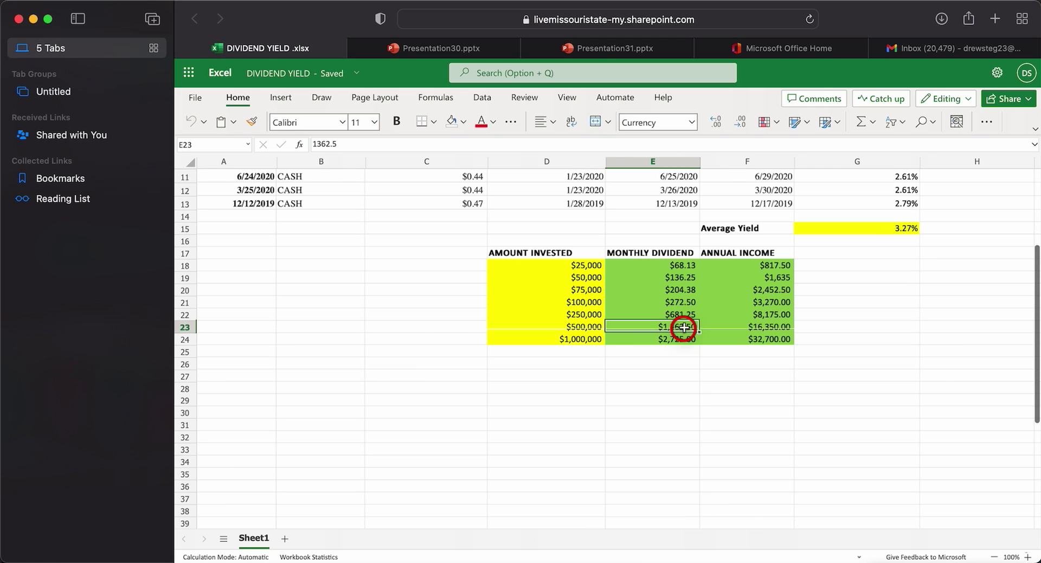
pyautogui.scroll(2, 698, 331)
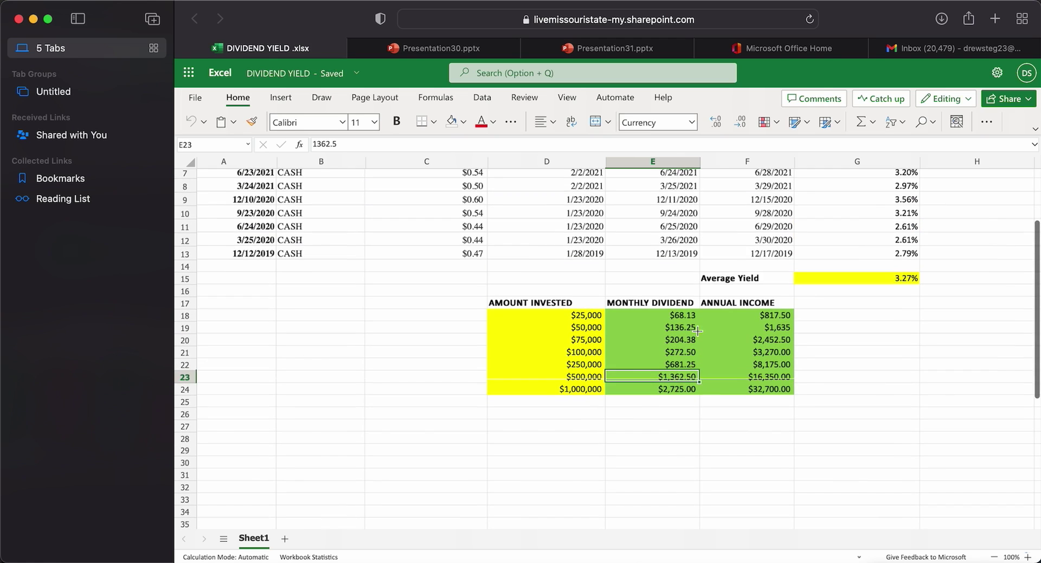
pyautogui.click(887, 278)
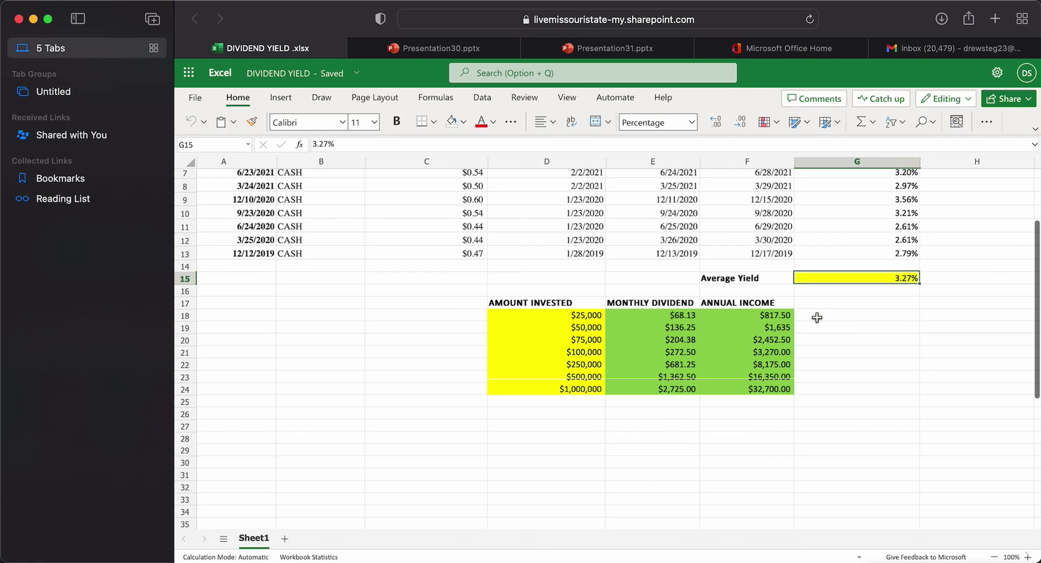
pyautogui.click(750, 376)
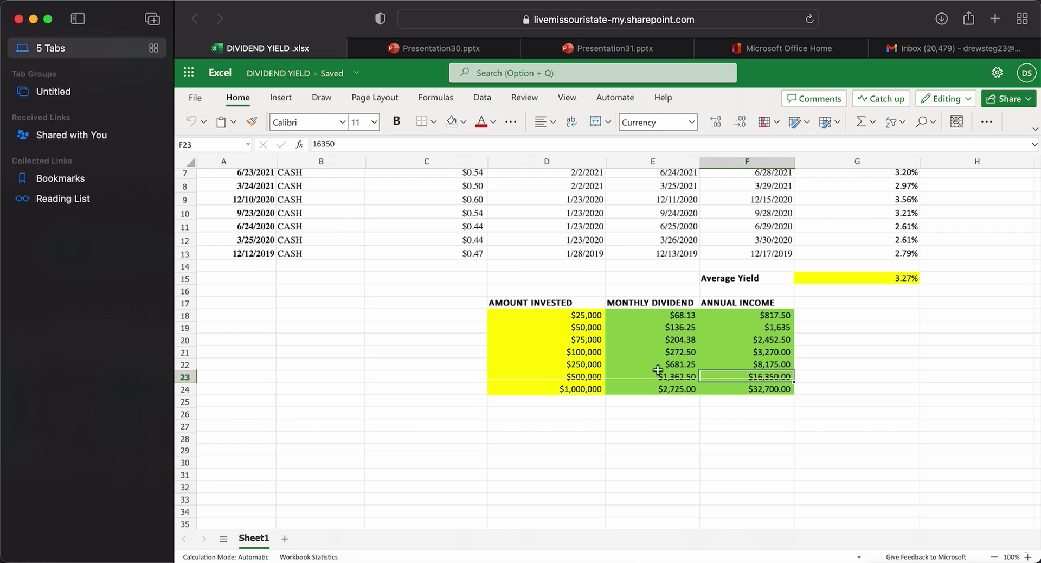
pyautogui.click(589, 364)
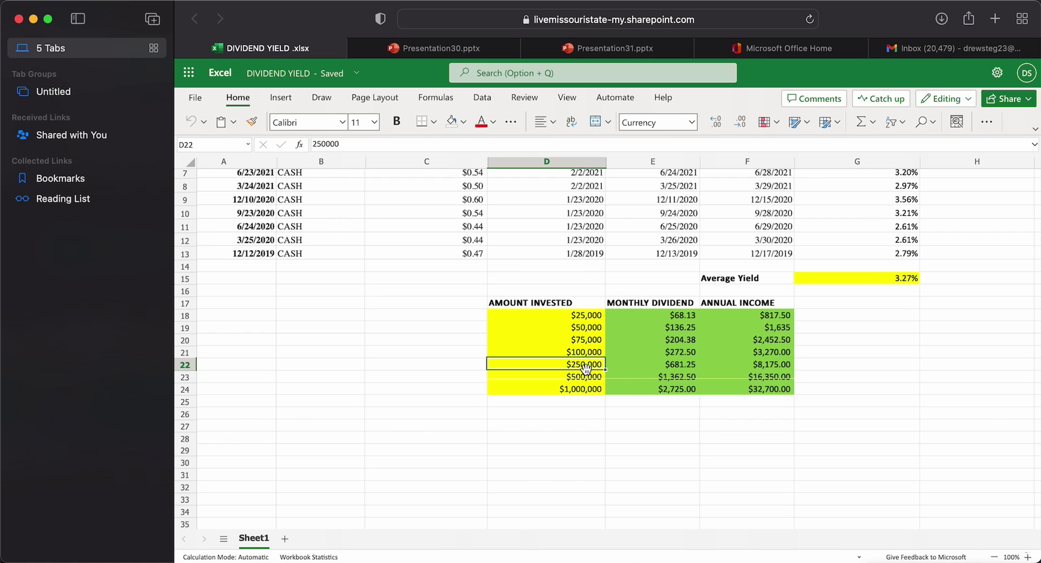
pyautogui.click(586, 376)
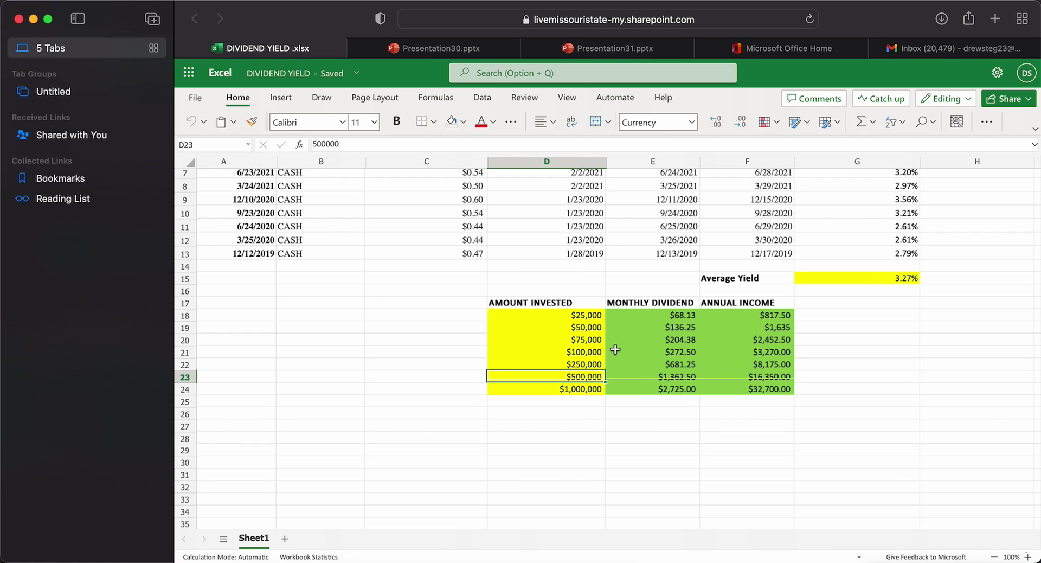
pyautogui.click(672, 377)
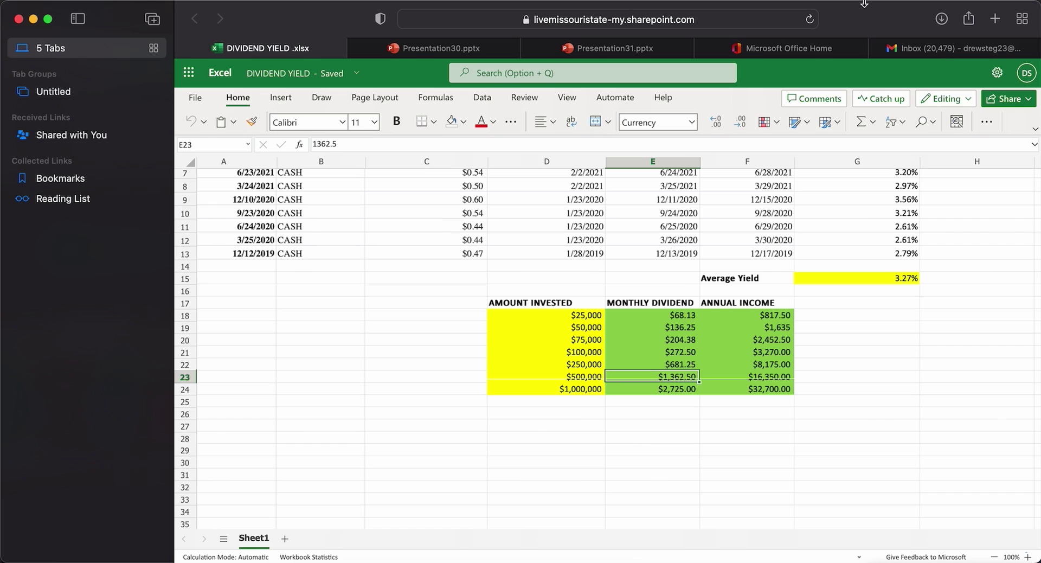
# Launch Calculator from system search and place it left of the table.
pyautogui.press('super+space')
pyautogui.write('calculato')
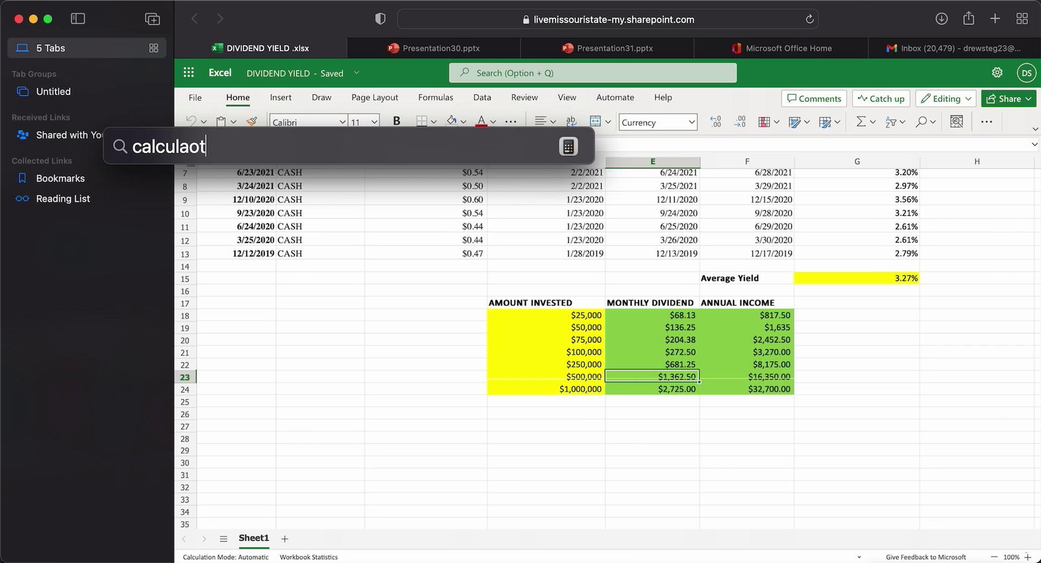
pyautogui.write('r')
pyautogui.press('Return')
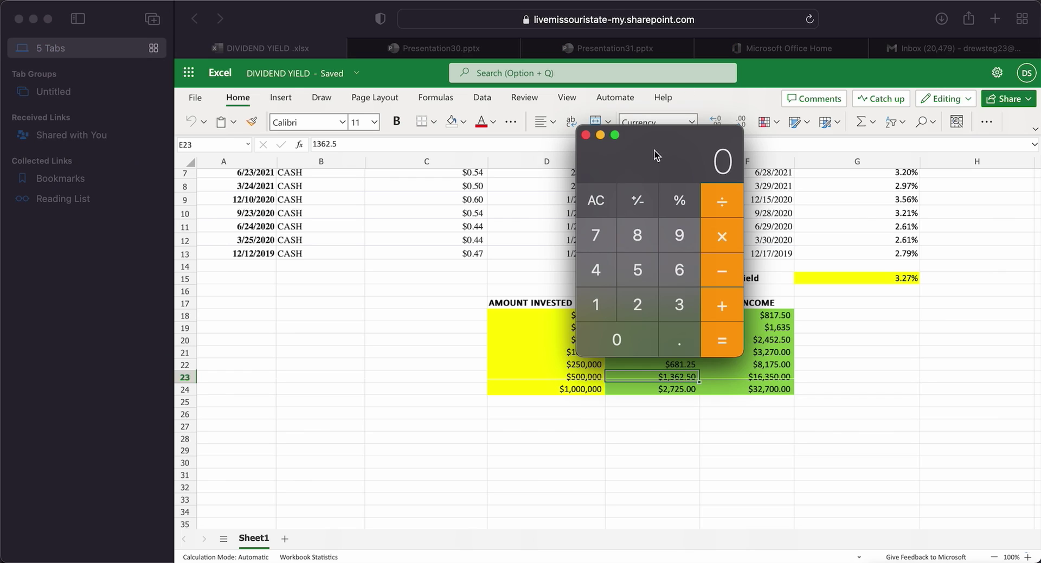
pyautogui.moveTo(658, 155); pyautogui.dragTo(334, 167)
# Calculate 400000 × 0.0327 to get an annual income of 13080.
pyautogui.click(280, 282)
pyautogui.click(294, 347)
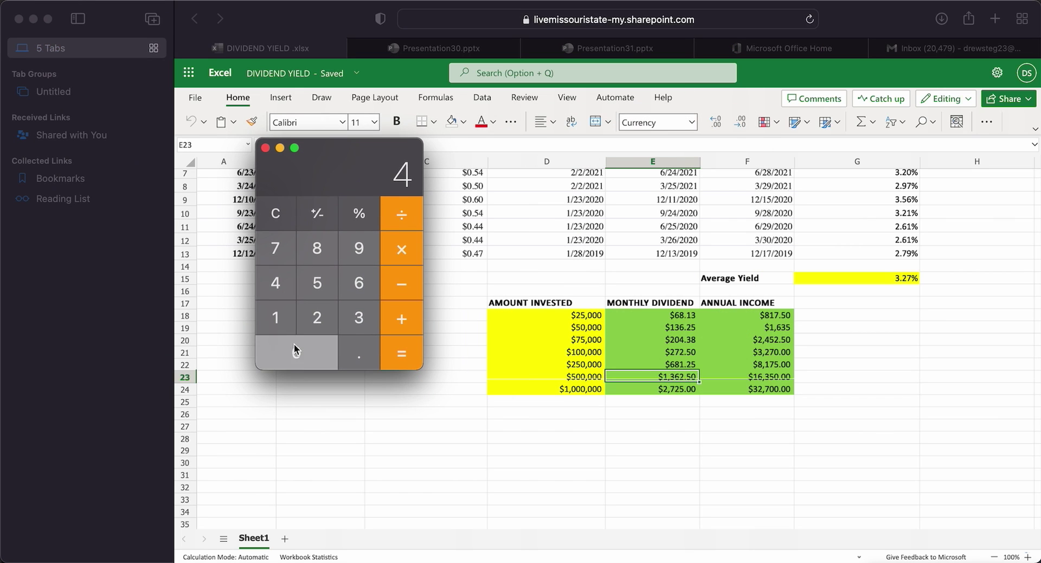
pyautogui.click(294, 347)
pyautogui.click(295, 347)
pyautogui.click(295, 347)
pyautogui.click(295, 347)
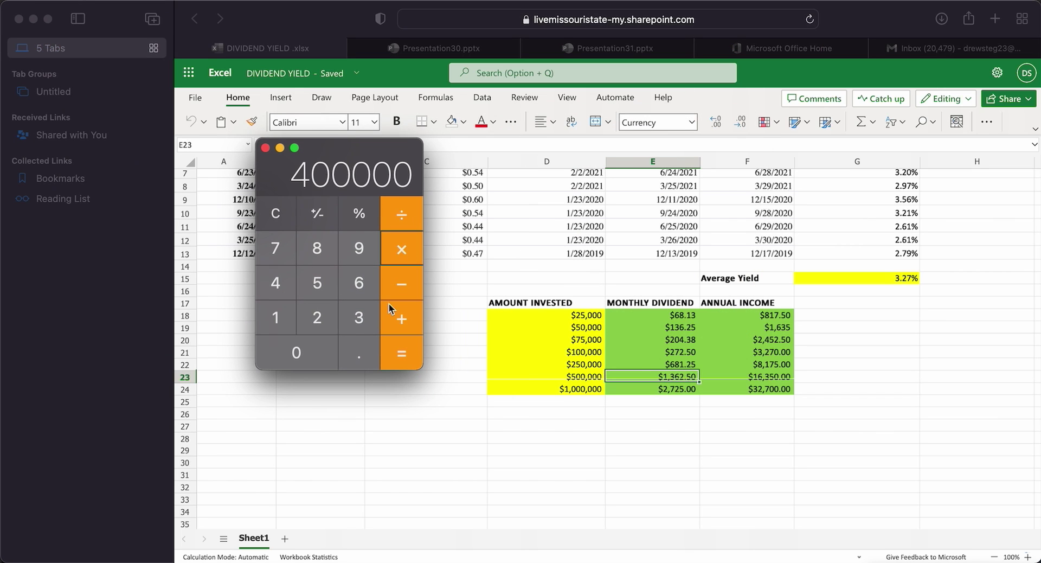
pyautogui.click(359, 350)
pyautogui.click(324, 352)
pyautogui.click(350, 323)
pyautogui.click(328, 322)
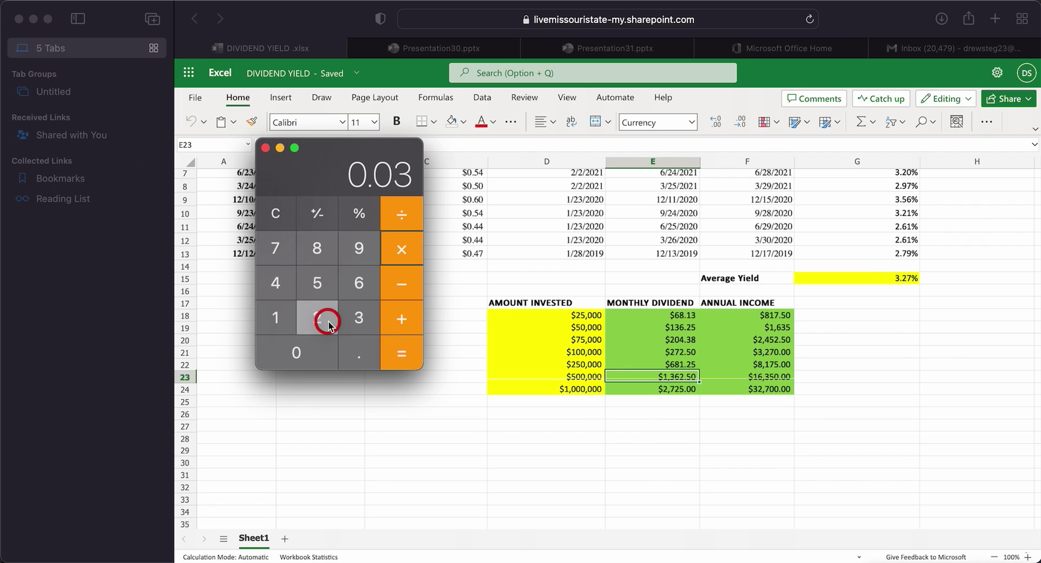
pyautogui.click(289, 251)
pyautogui.click(392, 348)
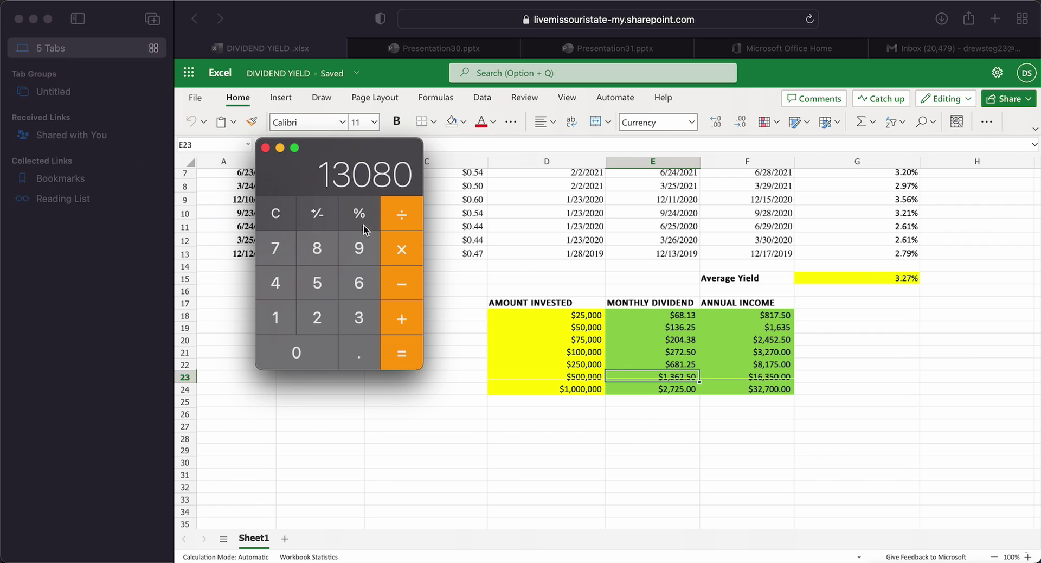
# Divide 13080 by 12 for a monthly income of 1090, then return to the spreadsheet.
pyautogui.click(418, 222)
pyautogui.click(277, 317)
pyautogui.click(314, 323)
pyautogui.click(395, 350)
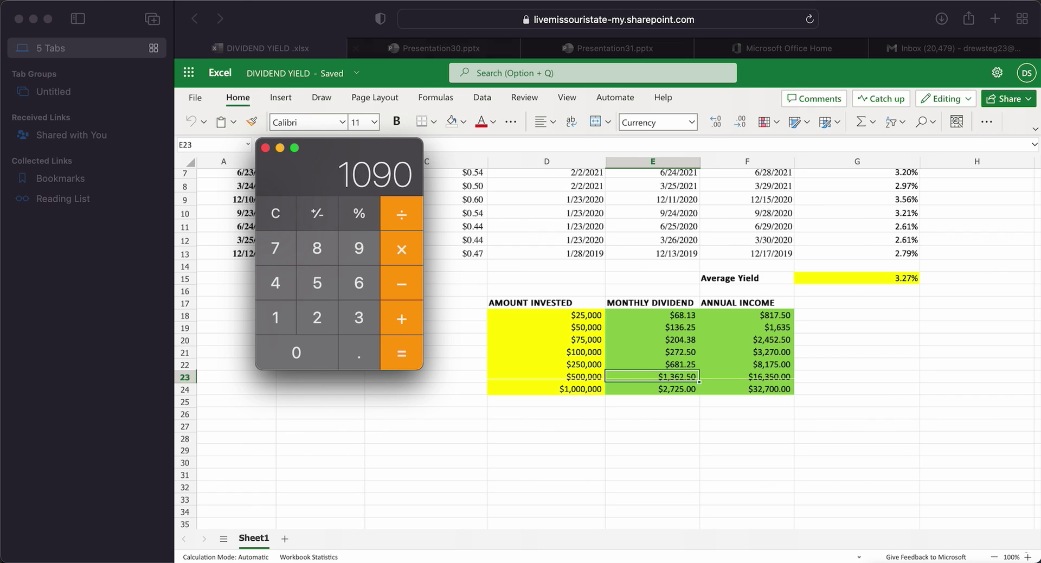
pyautogui.click(558, 230)
pyautogui.scroll(4, 558, 230)
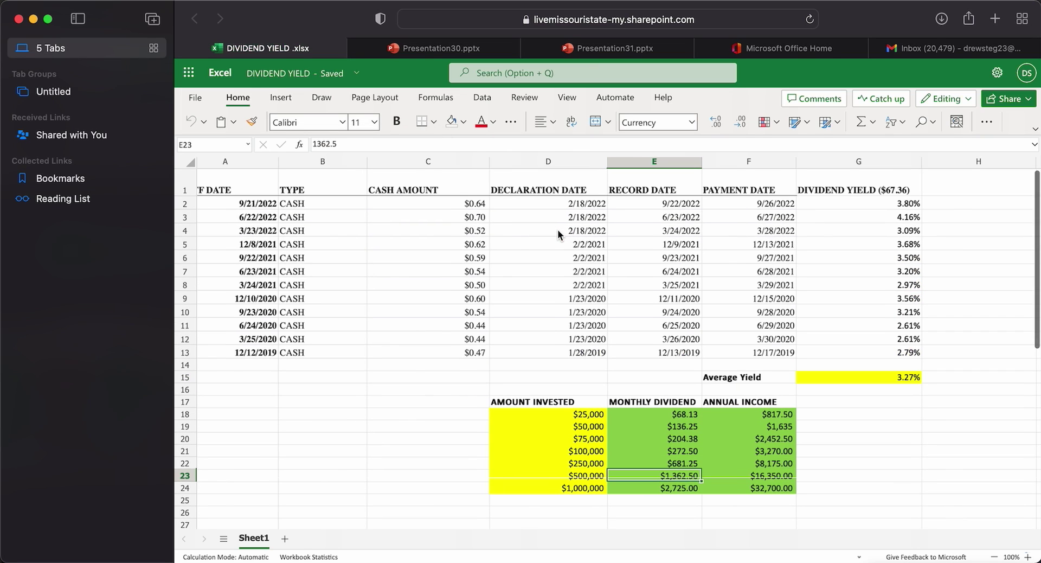
pyautogui.click(484, 247)
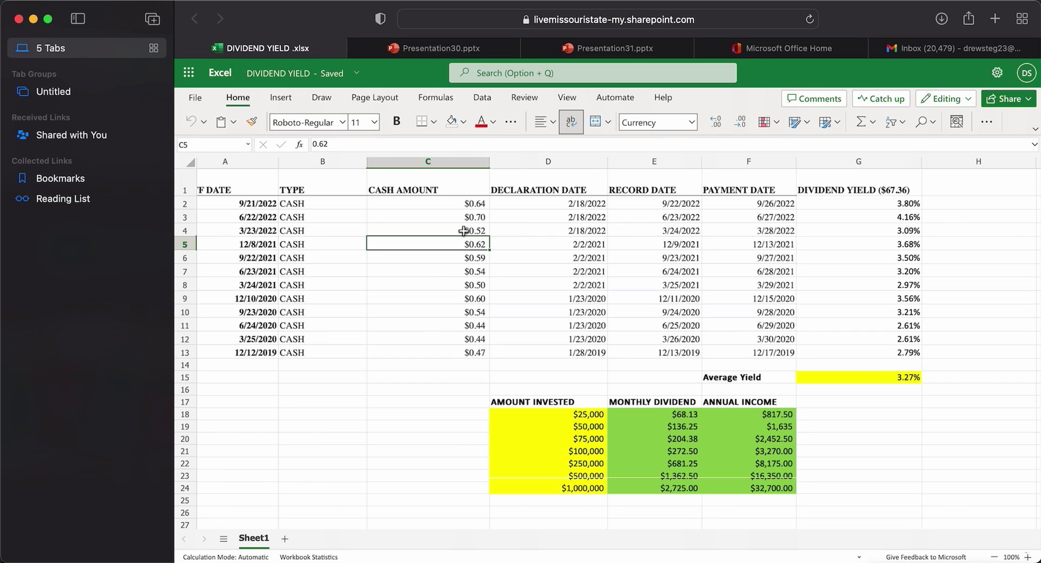
# In a new tab, search Google for 'schd stock dividend'.
pyautogui.click(996, 20)
pyautogui.write('google.com')
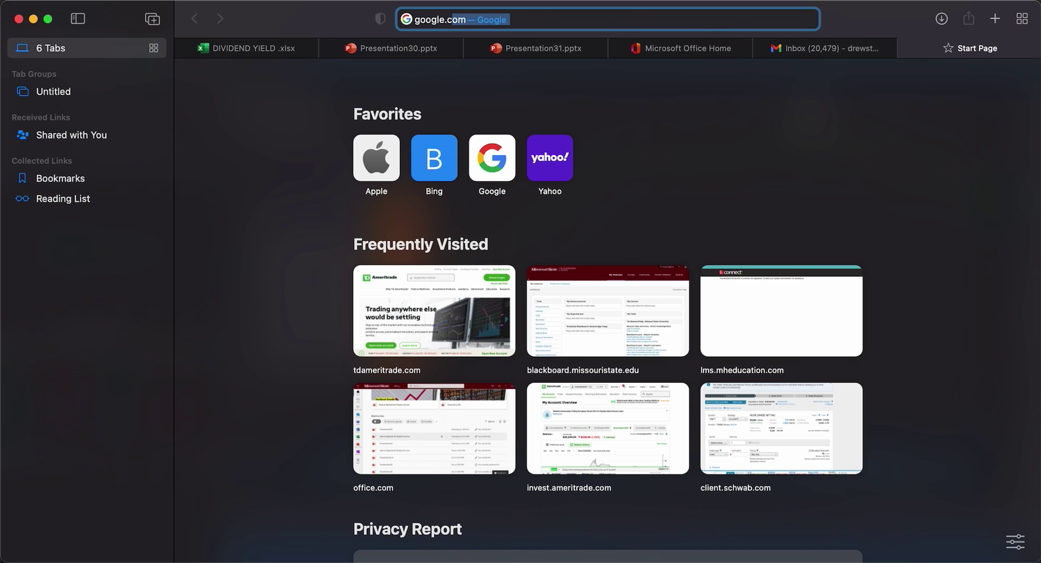
pyautogui.press('Return')
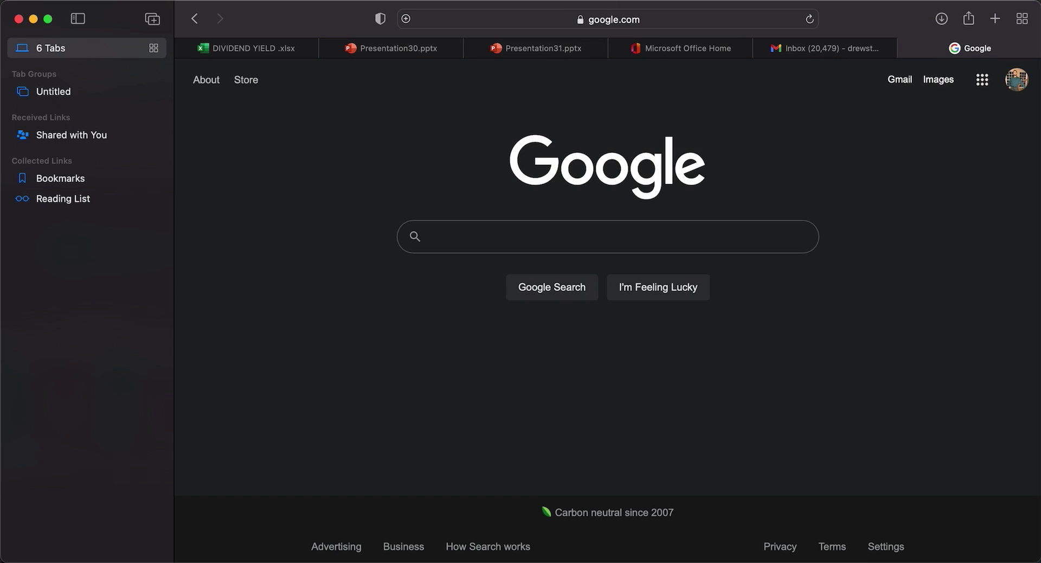
pyautogui.write('schd stock divi')
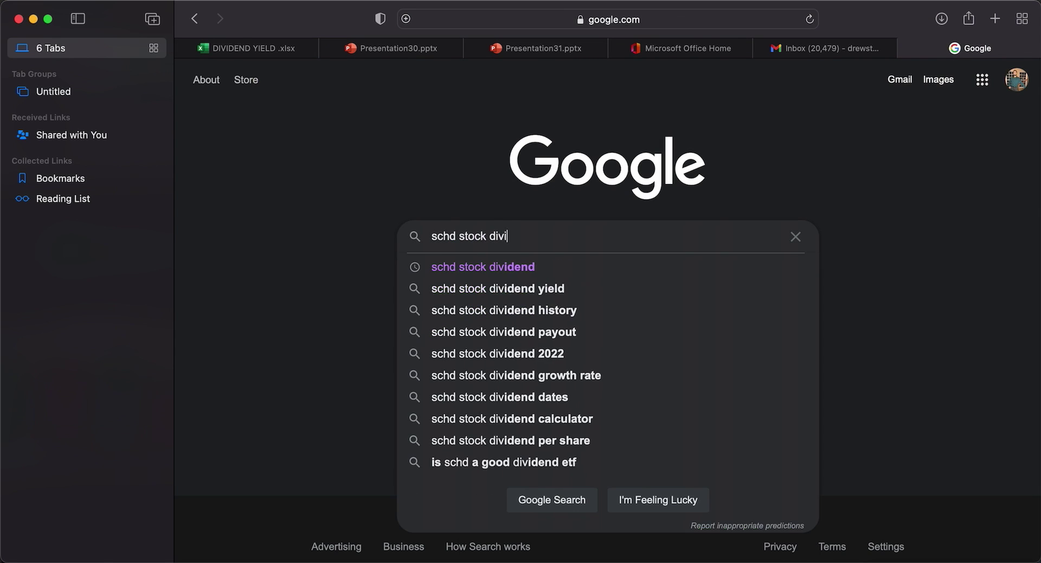
pyautogui.write('dend')
pyautogui.press('Return')
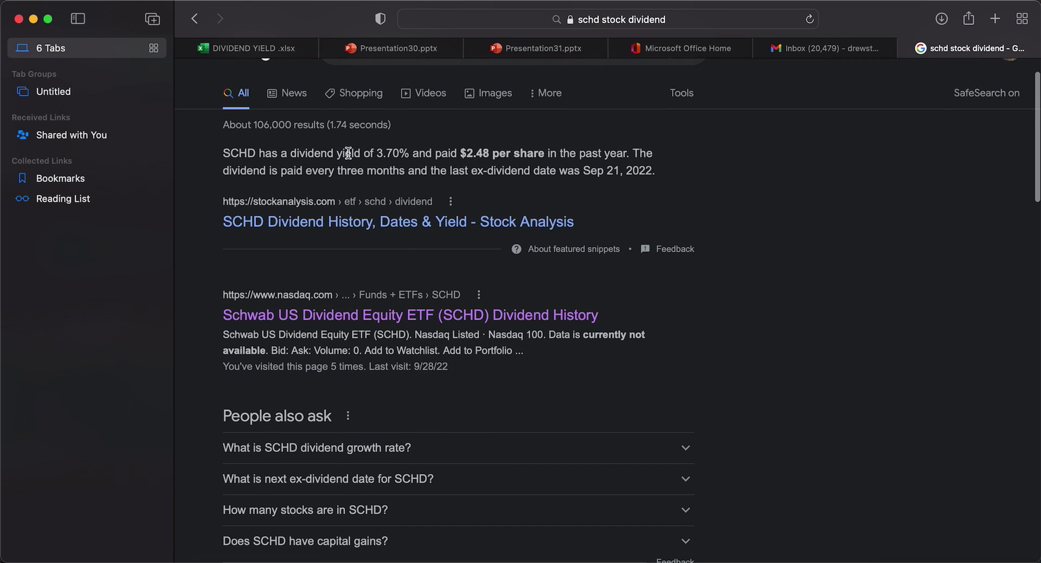
# Note the 3.70% yield in the result snippet, then go back to the DIVIDEND YIELD spreadsheet.
pyautogui.moveTo(378, 153); pyautogui.dragTo(412, 153)
pyautogui.click(410, 153)
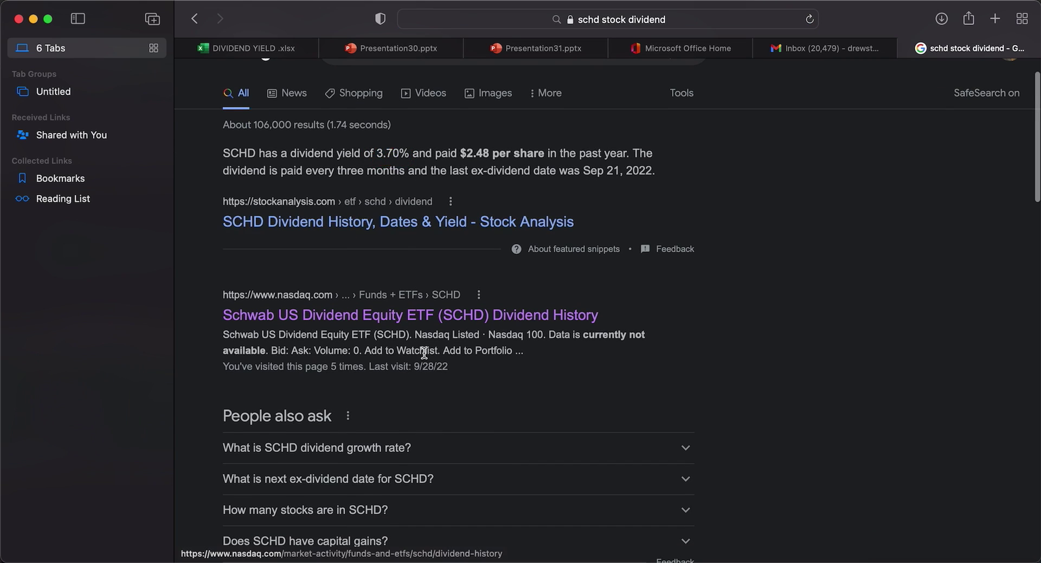
pyautogui.scroll(-5, 424, 352)
pyautogui.click(266, 54)
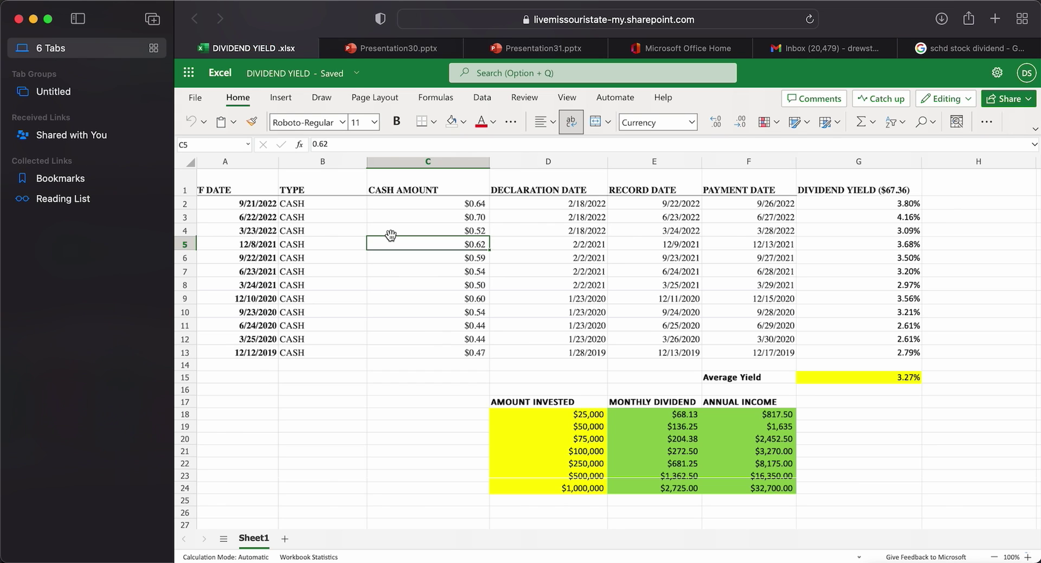
pyautogui.scroll(-2, 544, 313)
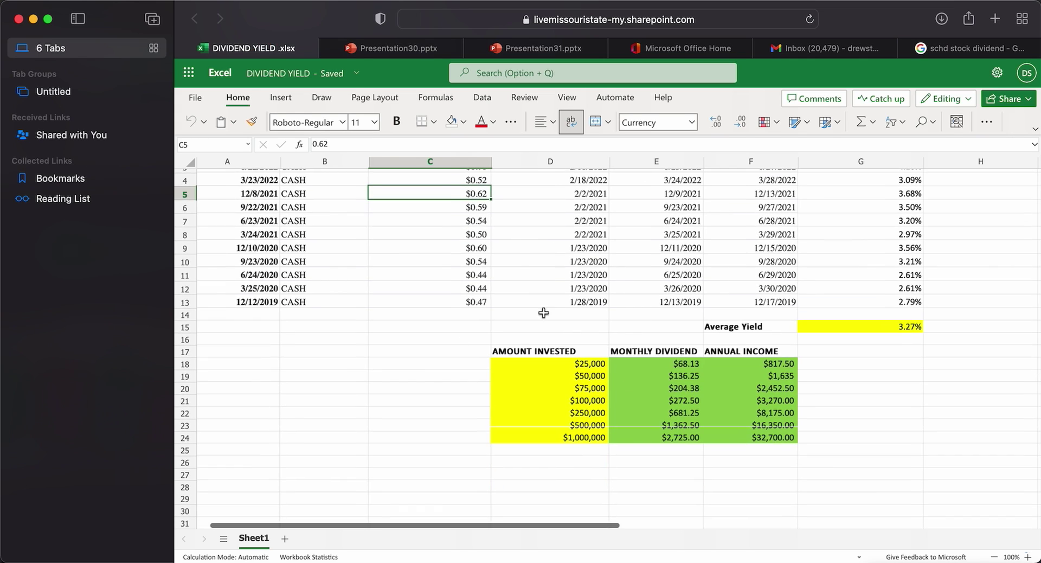
pyautogui.scroll(2, 569, 298)
pyautogui.click(465, 203)
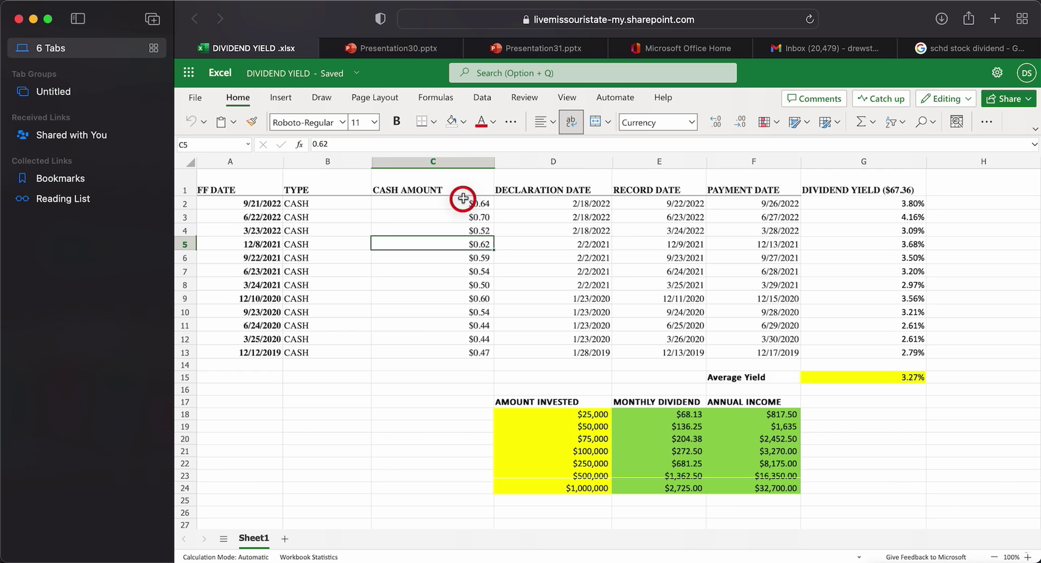
pyautogui.click(467, 230)
pyautogui.click(484, 281)
pyautogui.scroll(-2, 520, 366)
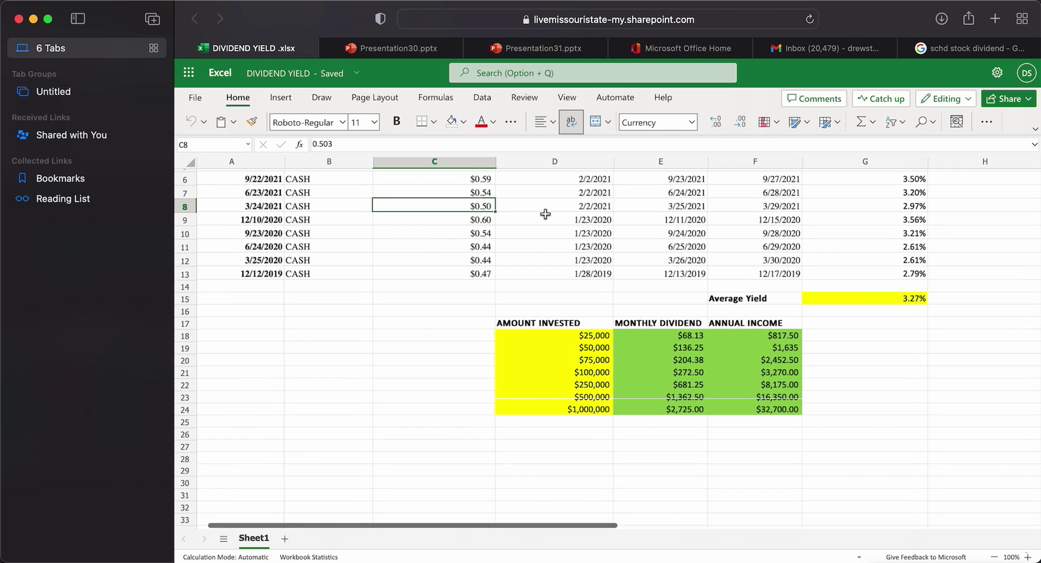
pyautogui.scroll(2, 545, 214)
pyautogui.scroll(-2, 636, 359)
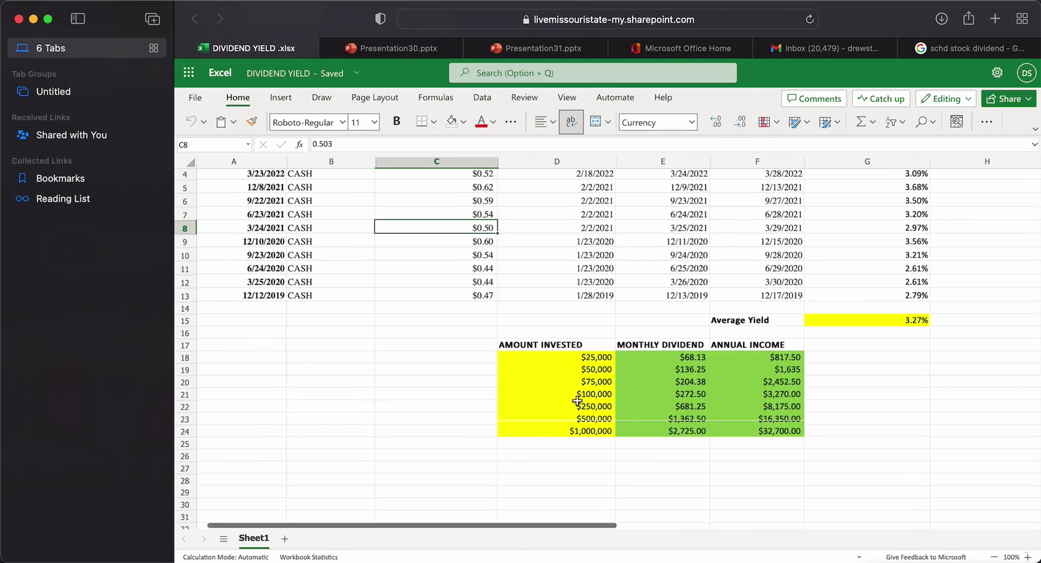
pyautogui.scroll(1, 631, 333)
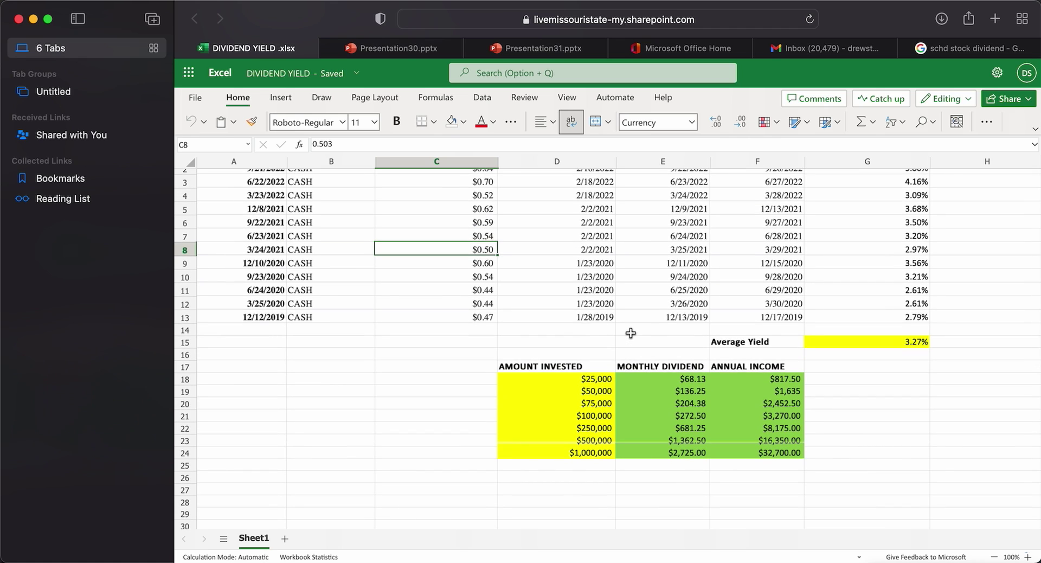
pyautogui.scroll(-1, 679, 449)
pyautogui.click(681, 423)
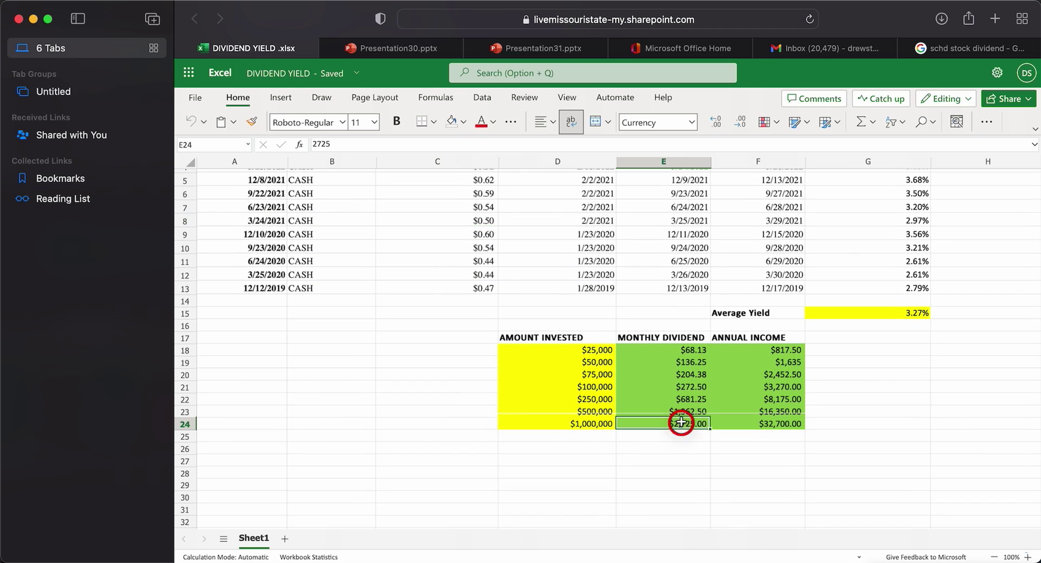
pyautogui.click(767, 426)
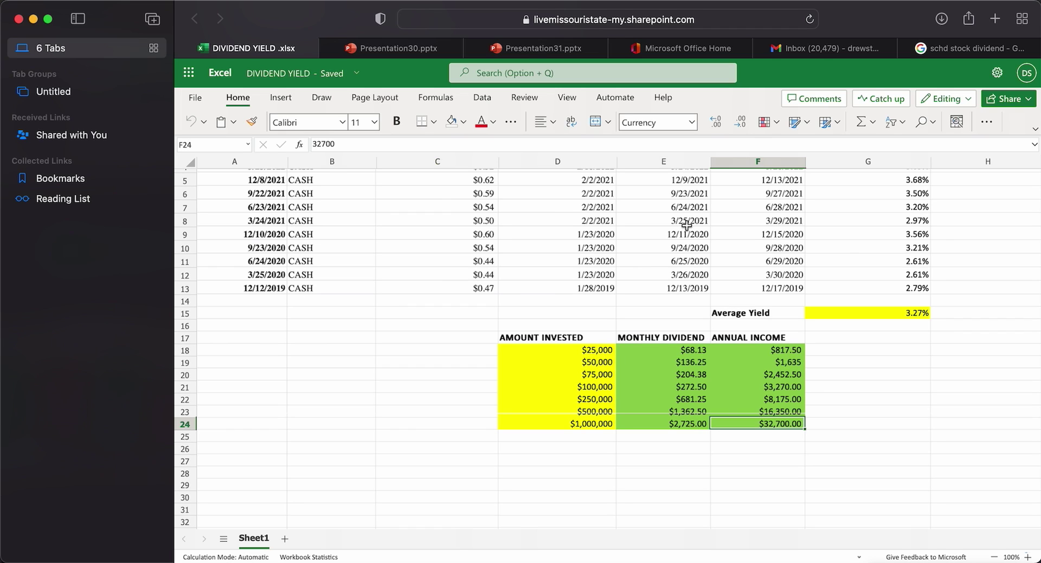
pyautogui.scroll(2, 660, 251)
pyautogui.click(481, 350)
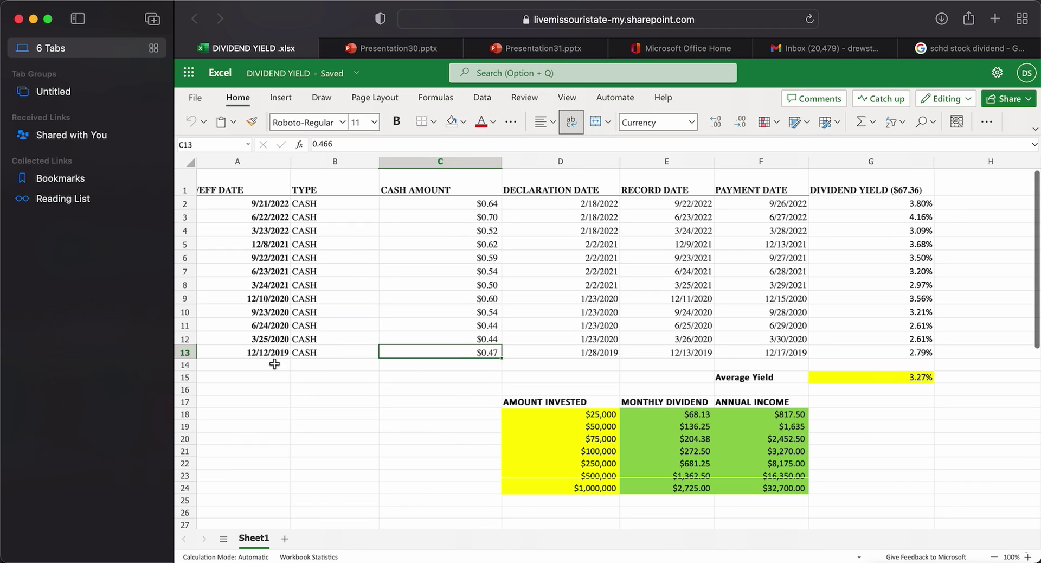
pyautogui.click(475, 204)
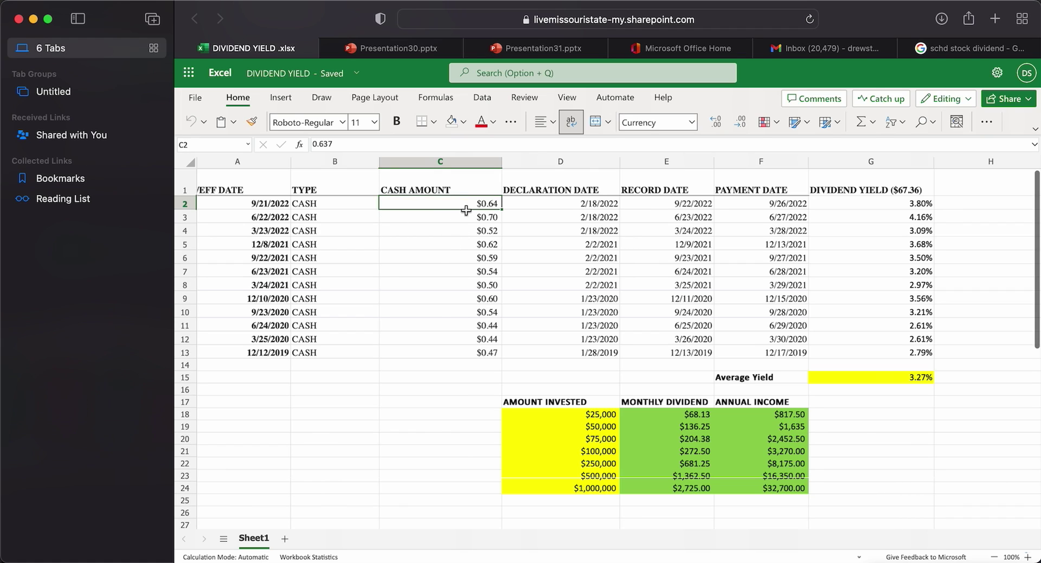
pyautogui.scroll(-1, 448, 280)
pyautogui.scroll(1, 447, 282)
pyautogui.hscroll(-1, 448, 282)
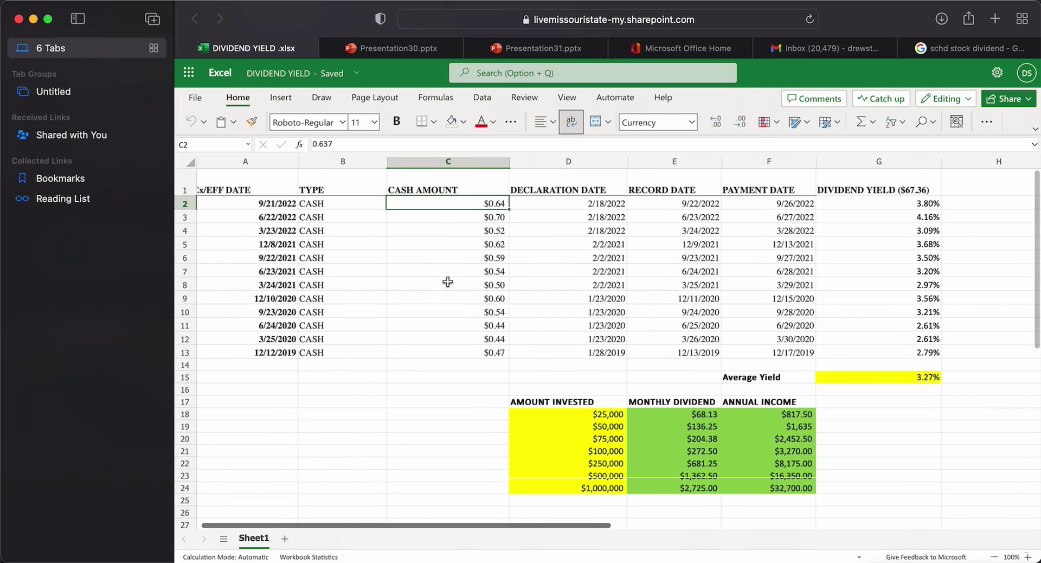